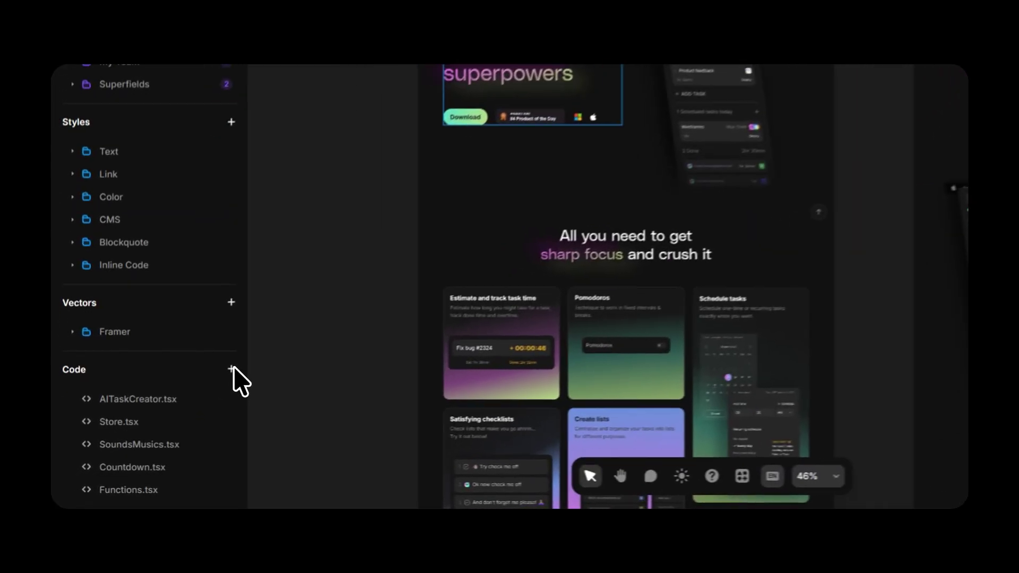
- Add a new code file from the Code "+" menu and scroll through Countdown.tsx
click(232, 369)
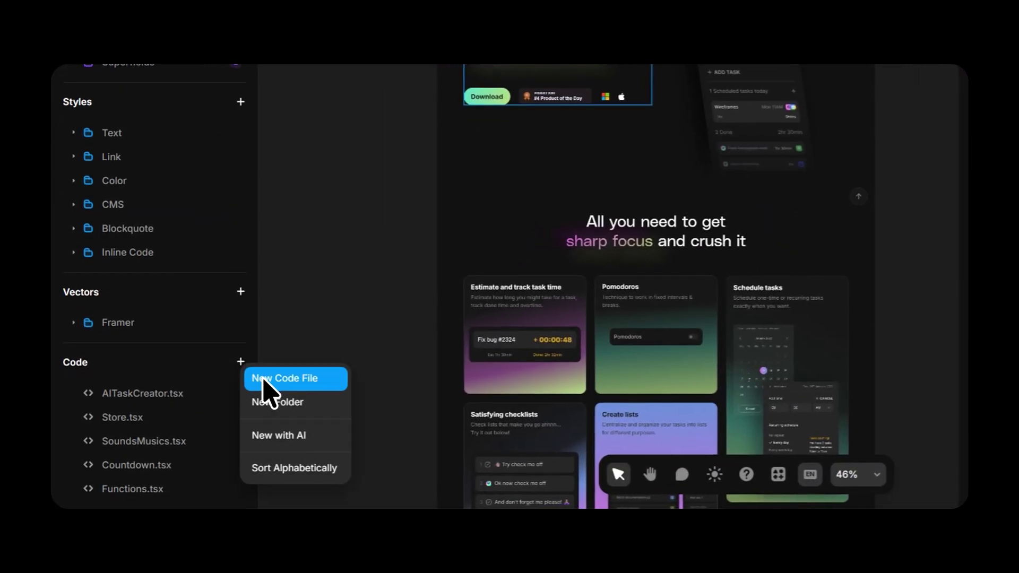
click(264, 379)
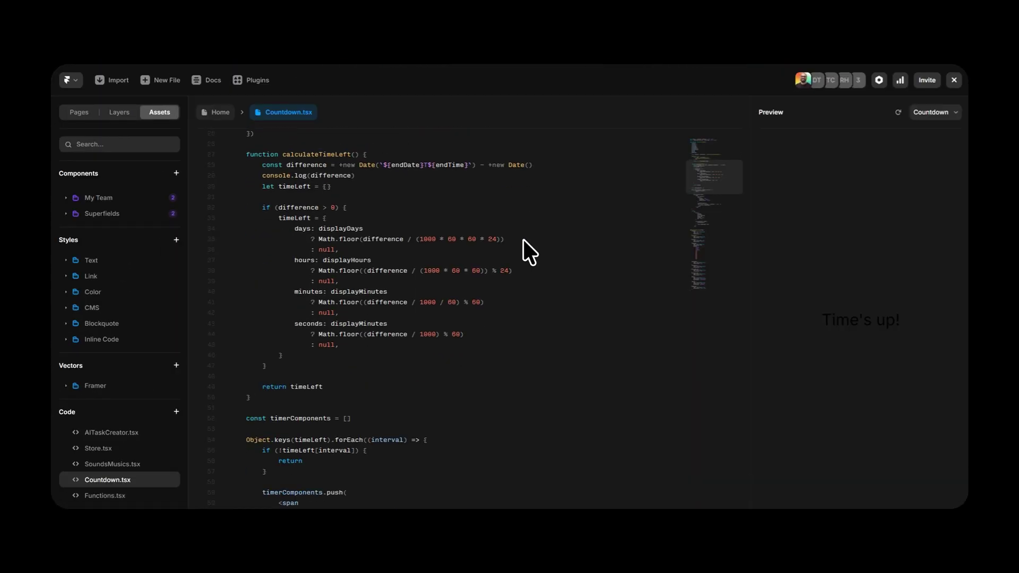
scroll(524, 240, down, 5)
scroll(524, 240, down, 3)
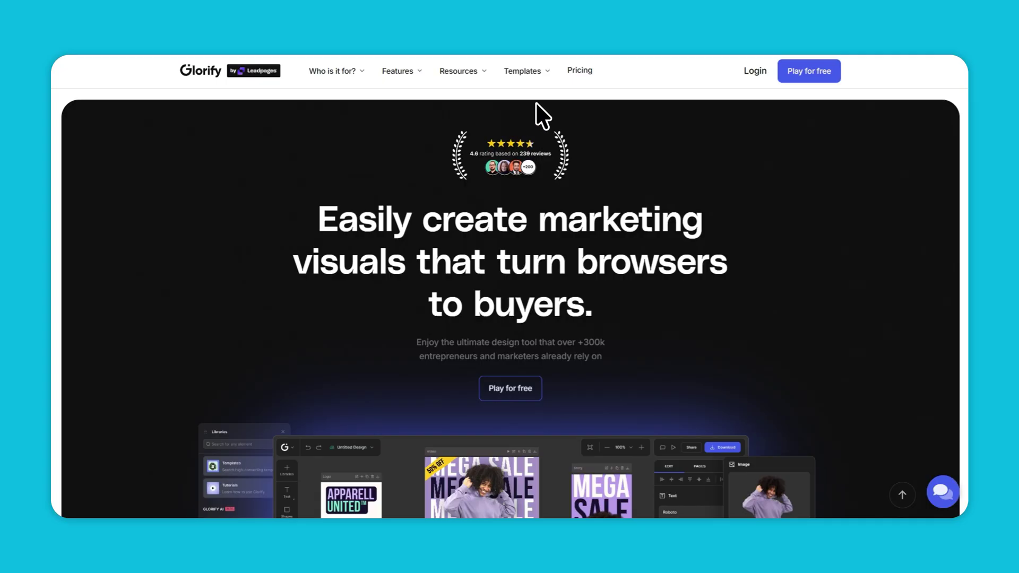
- Browse the Templates menu and scroll down the glorify.com page
mouse_move(537, 77)
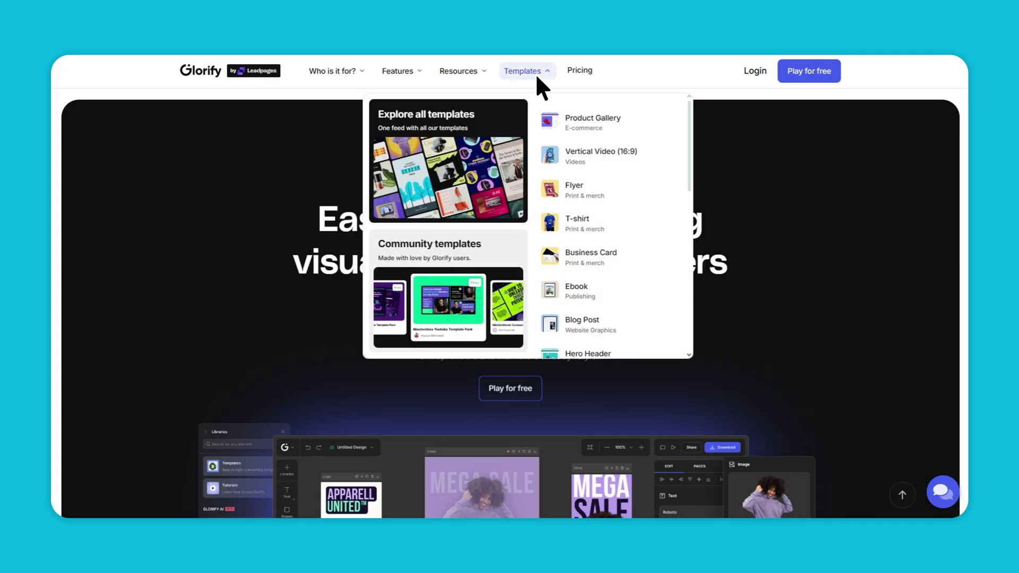
scroll(606, 207, down, 4)
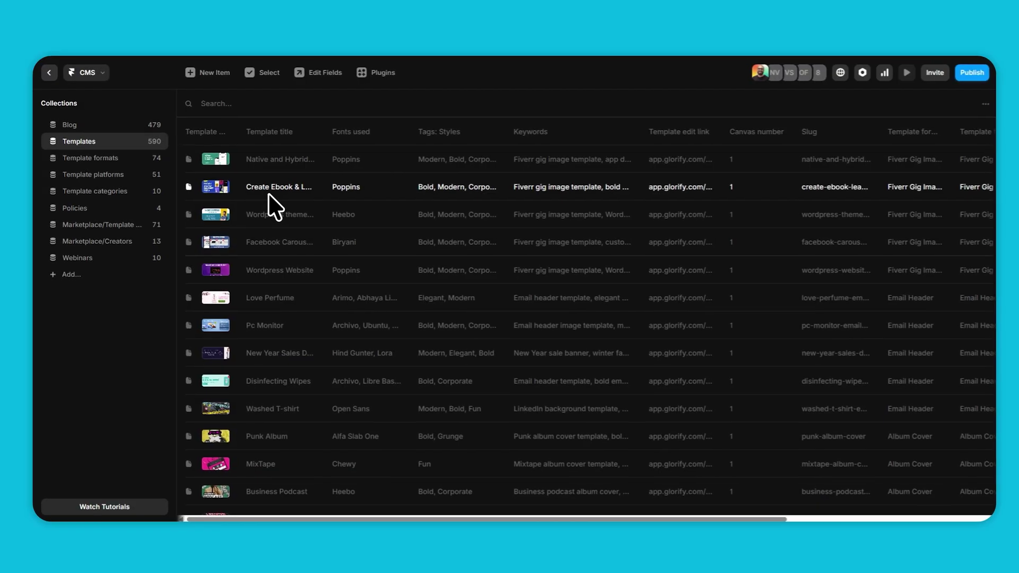
scroll(269, 196, down, 10)
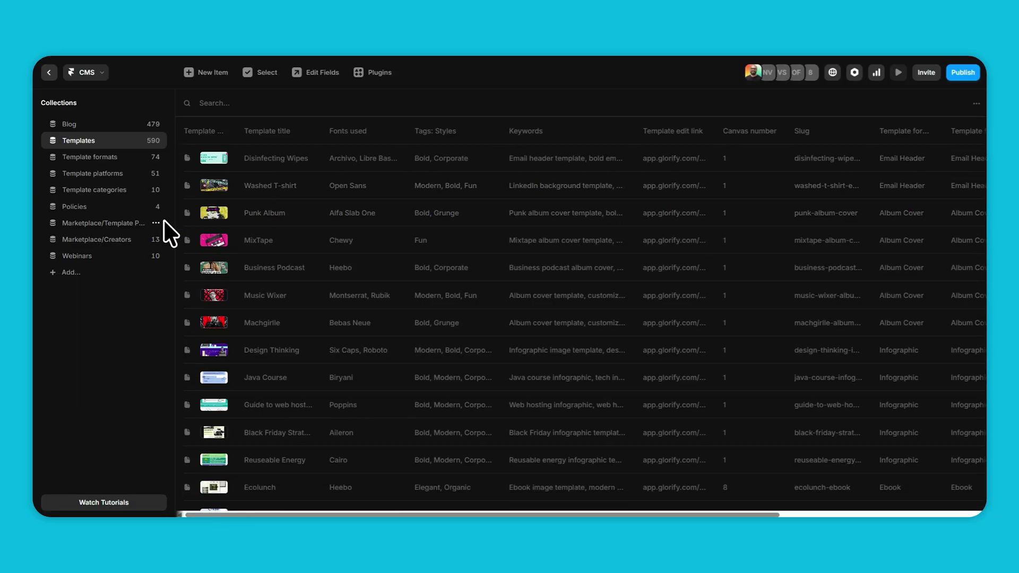
- Open the Marketplace/Creators CMS collection and view the first creator's entry
click(106, 240)
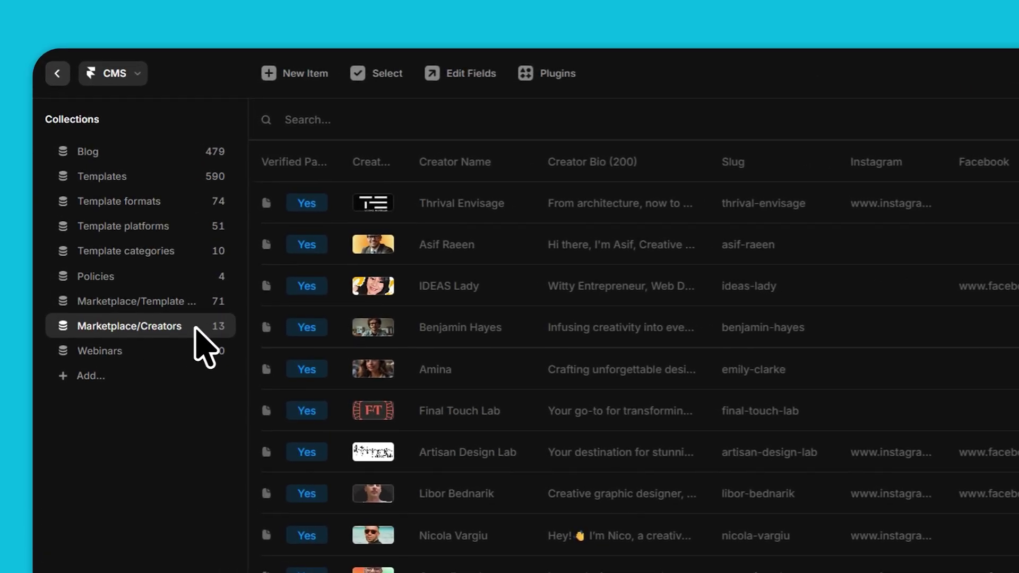
click(485, 217)
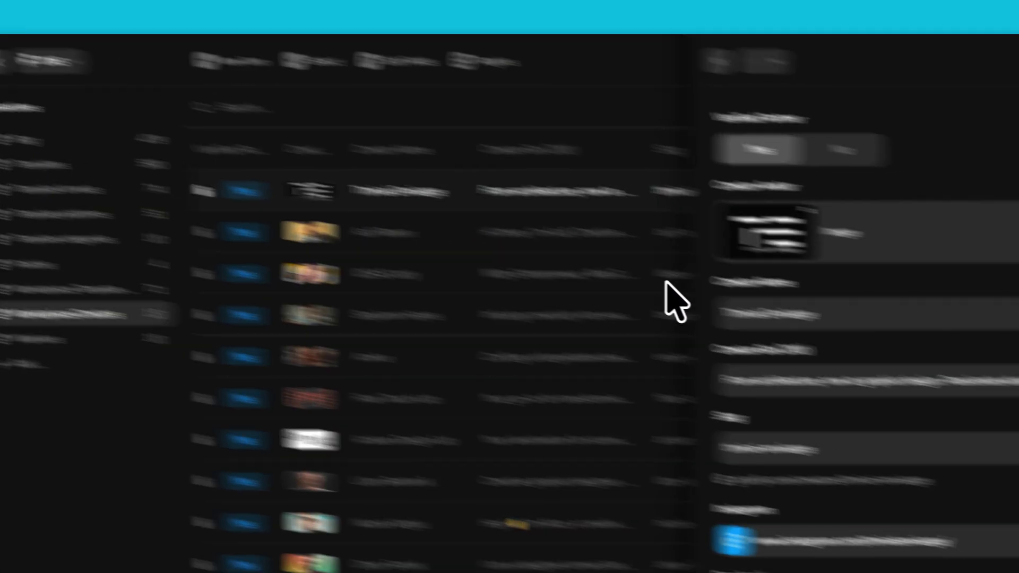
scroll(690, 340, down, 3)
scroll(717, 317, down, 3)
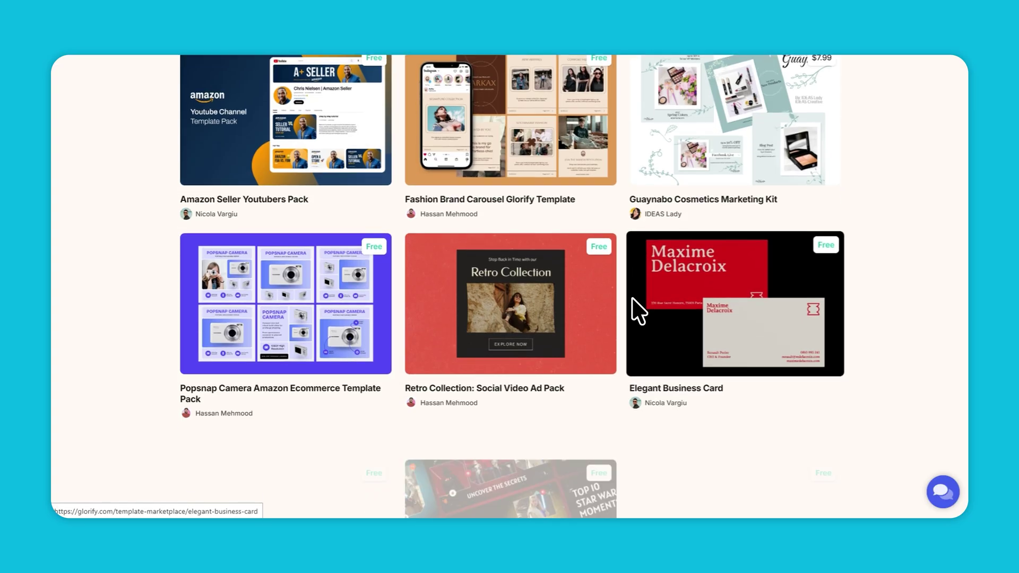
- Open the Retro Collection author's profile and scroll through their templates
scroll(635, 308, down, 2)
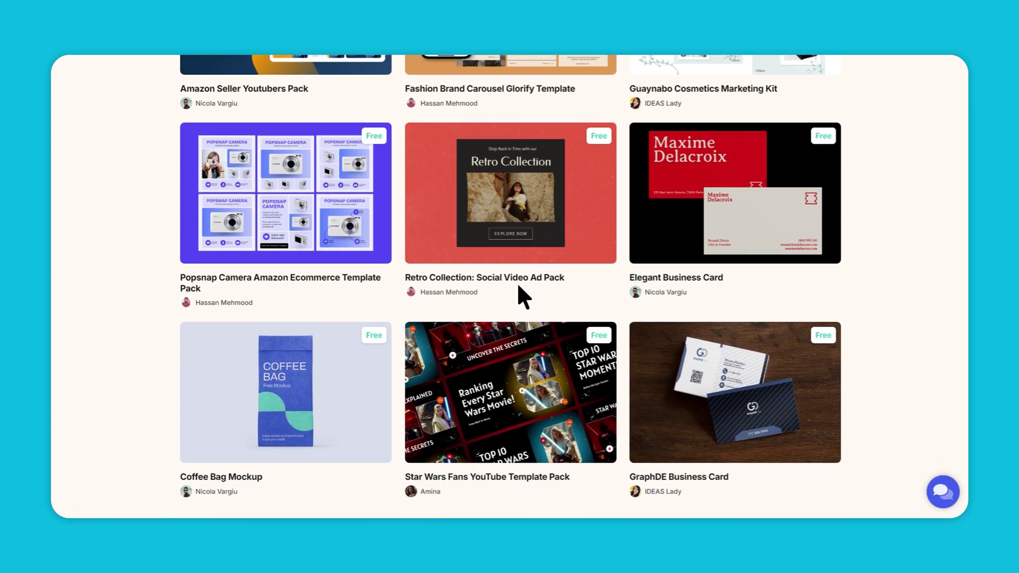
click(462, 293)
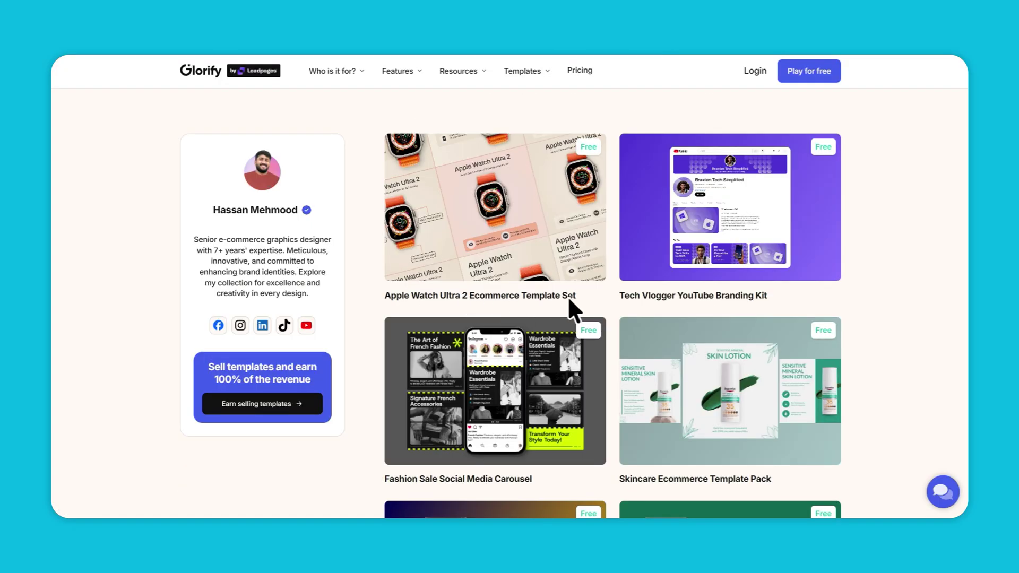
scroll(434, 258, down, 5)
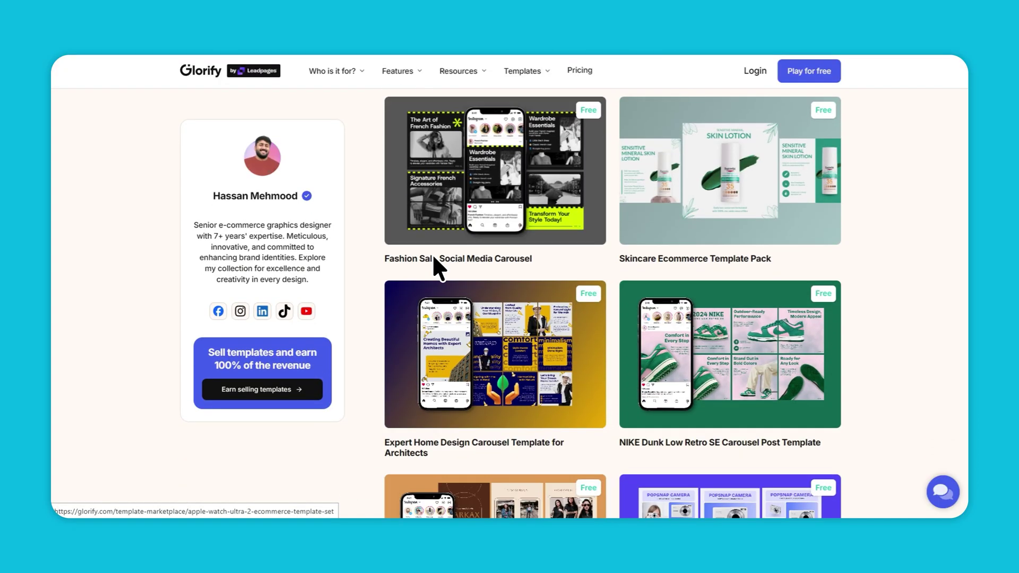
scroll(432, 254, down, 3)
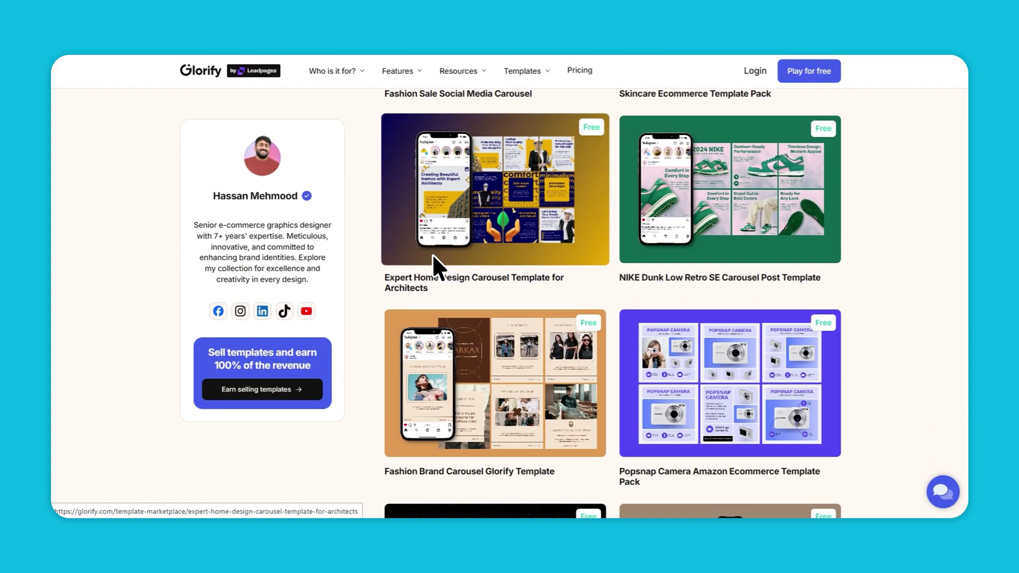
scroll(433, 257, down, 6)
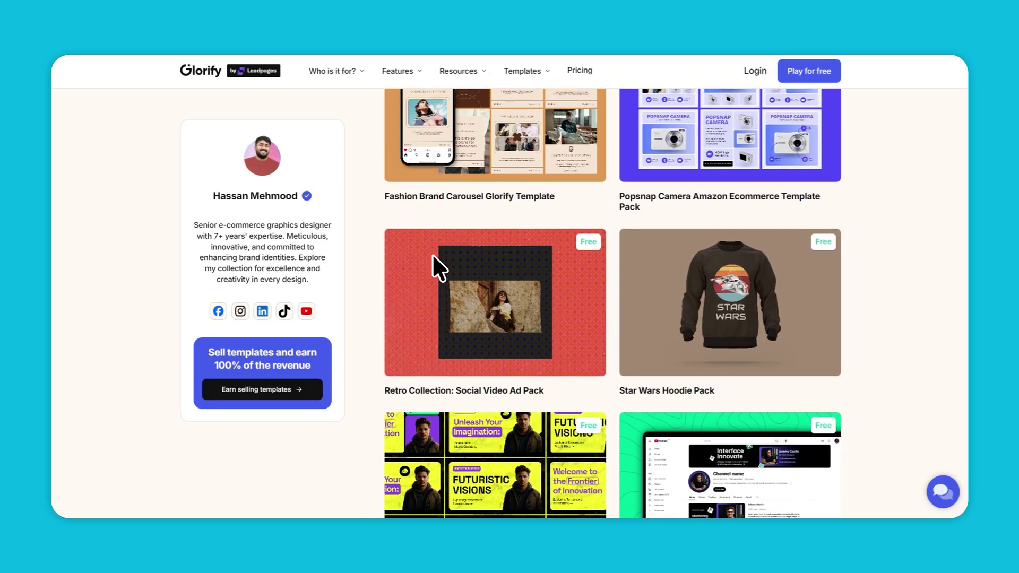
scroll(433, 257, down, 4)
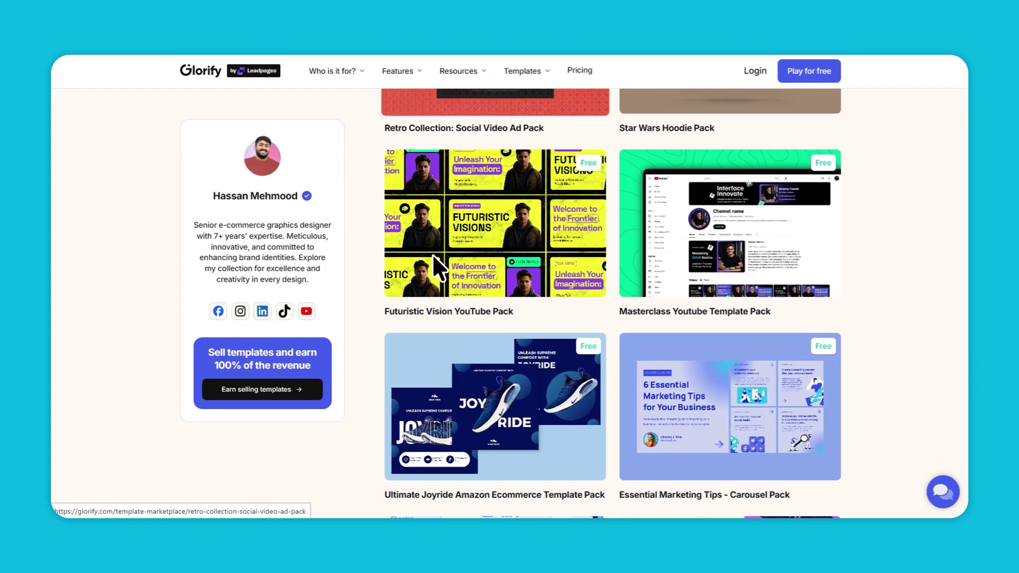
scroll(432, 254, down, 3)
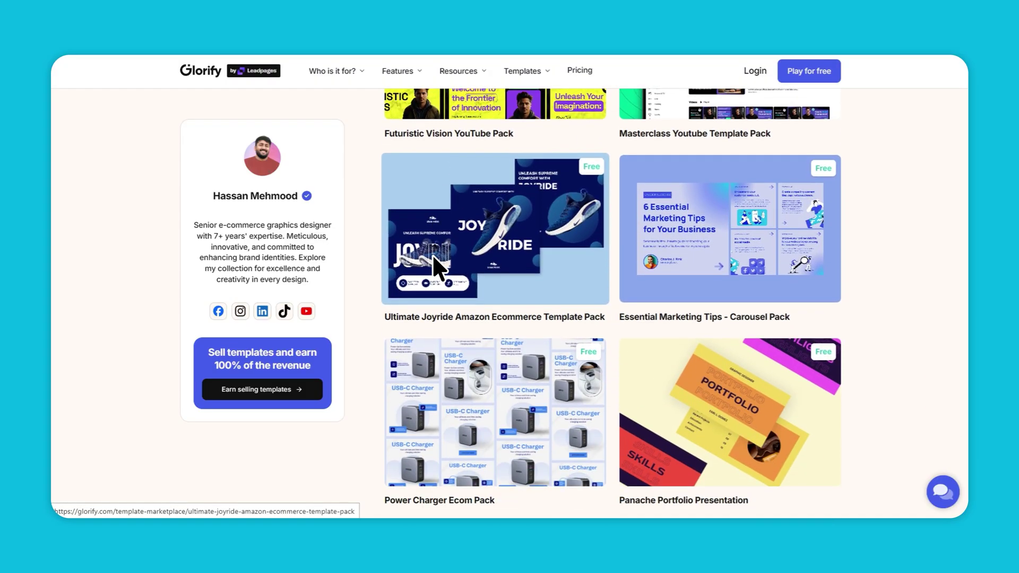
scroll(433, 258, down, 4)
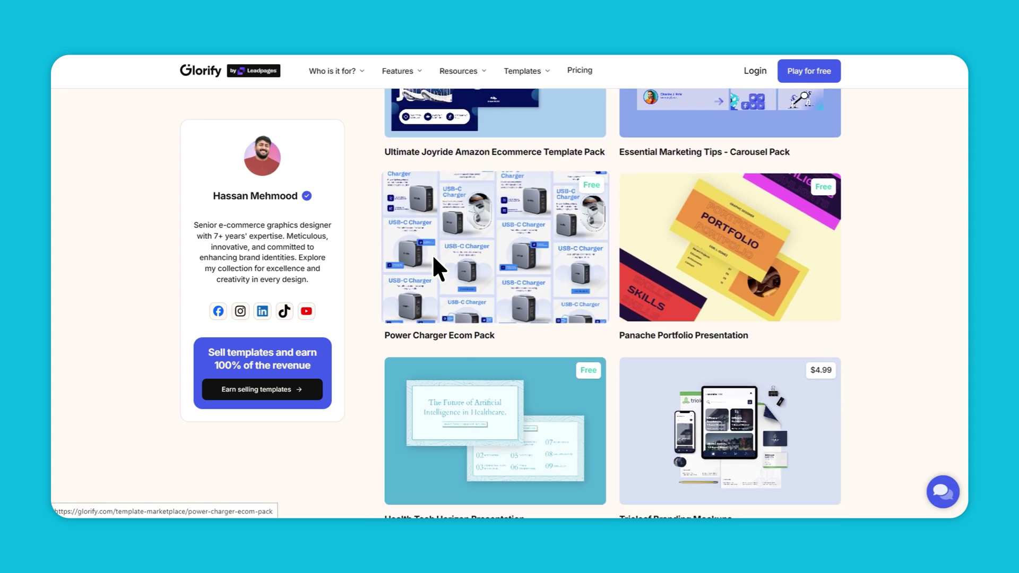
scroll(432, 253, down, 6)
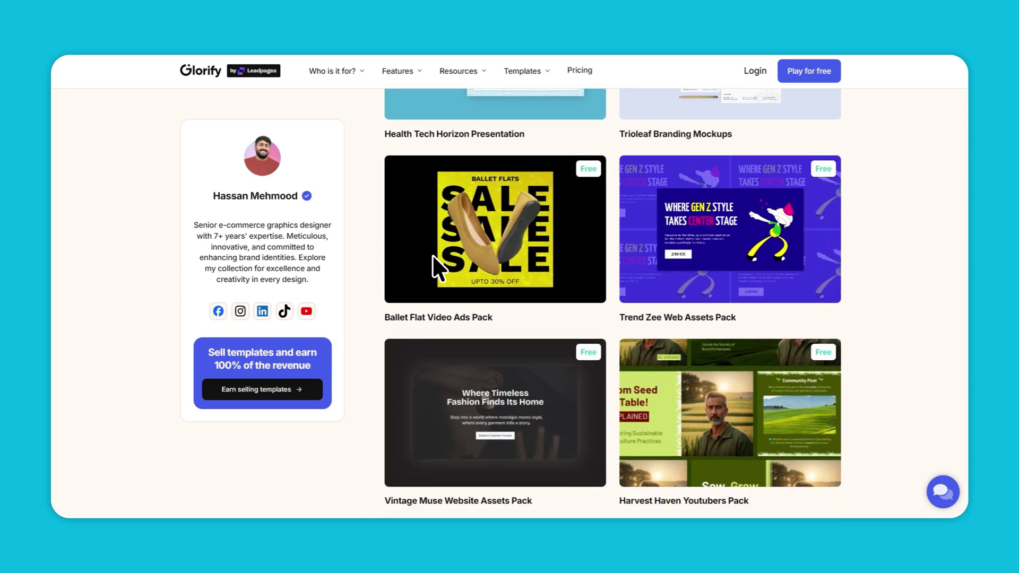
scroll(434, 260, down, 2)
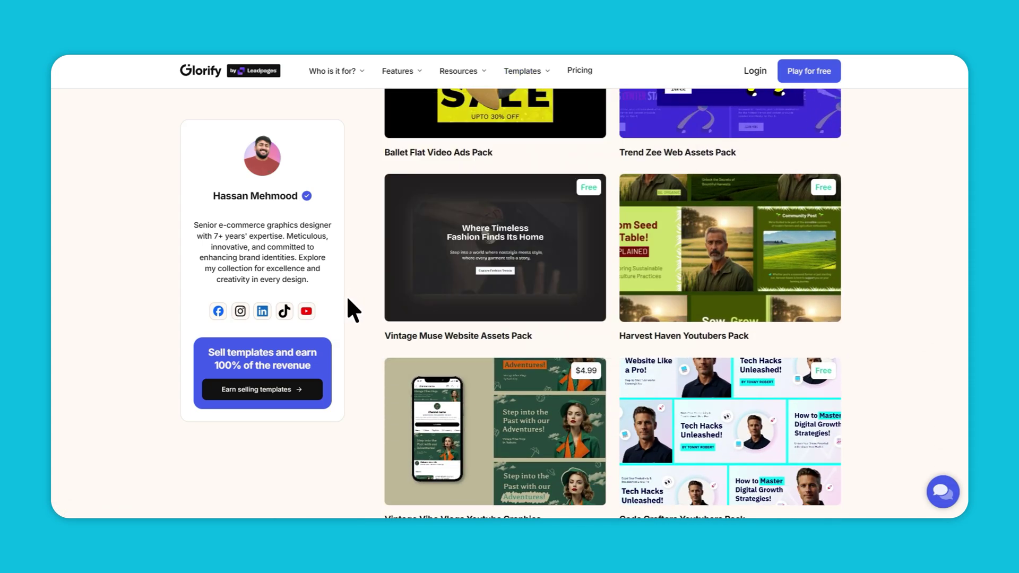
- Open the $4.99 Vintage Vibe Vlogs Youtube Graphics template page and review it
click(438, 368)
scroll(450, 335, down, 2)
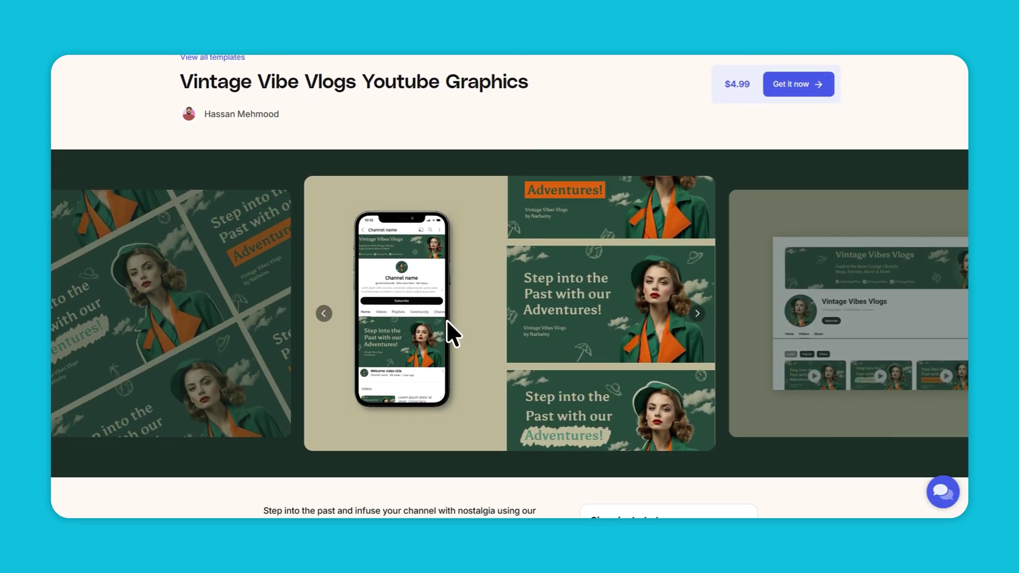
scroll(447, 319, down, 5)
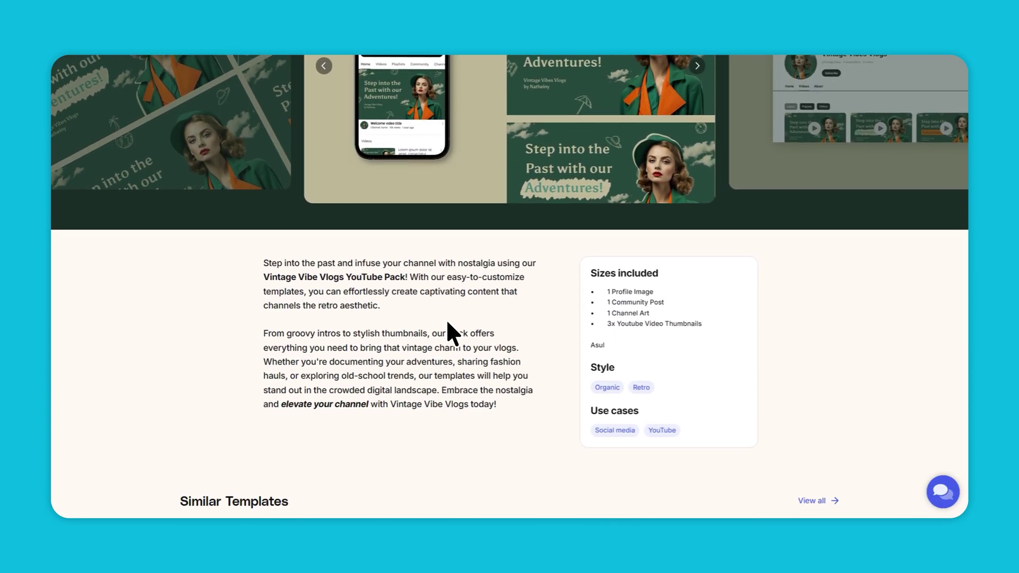
scroll(607, 362, down, 2)
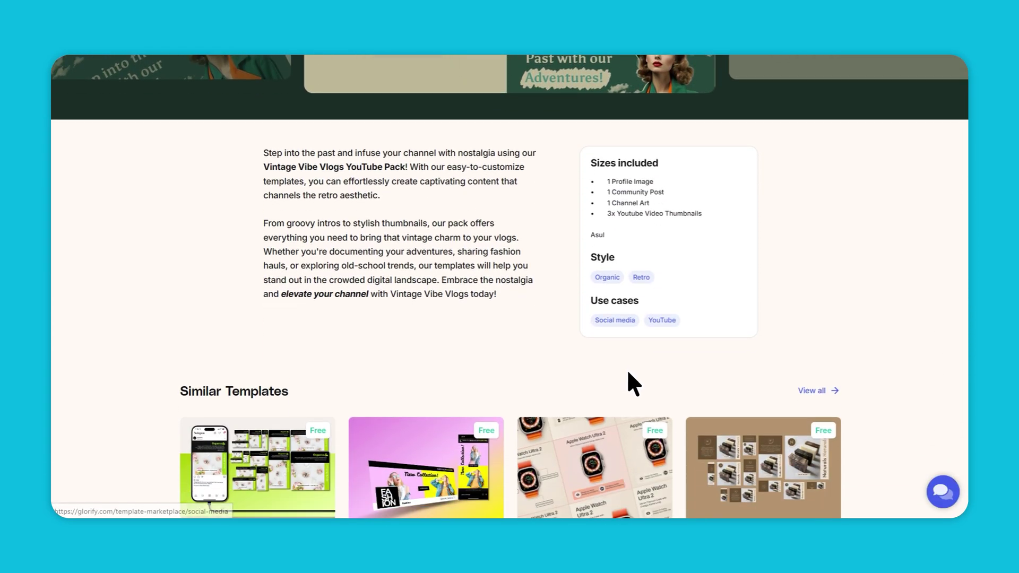
scroll(631, 370, up, 8)
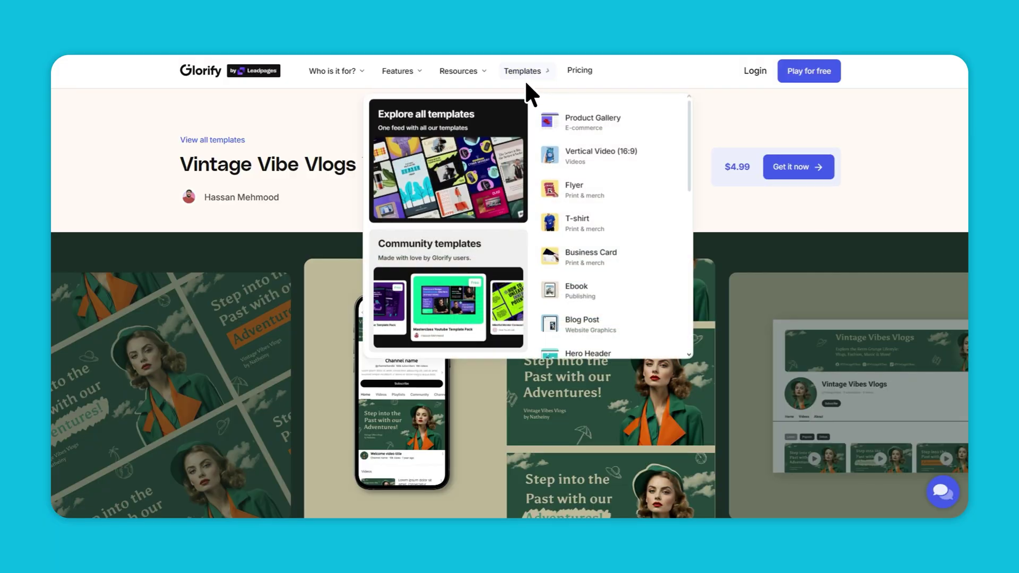
- Open Explore all templates and scroll through the feed of 15,000+ free templates
click(453, 126)
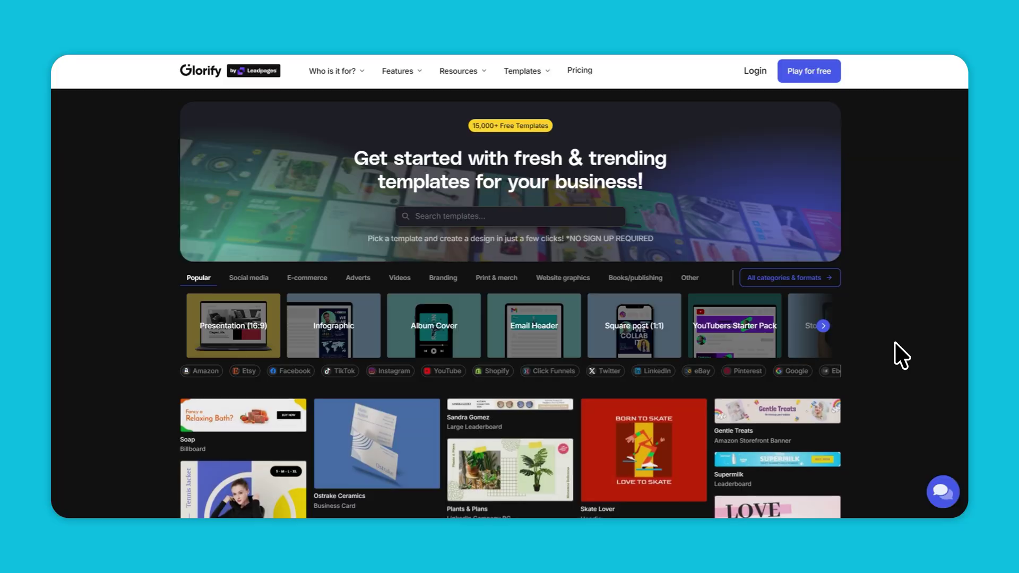
scroll(899, 353, down, 3)
scroll(902, 358, down, 6)
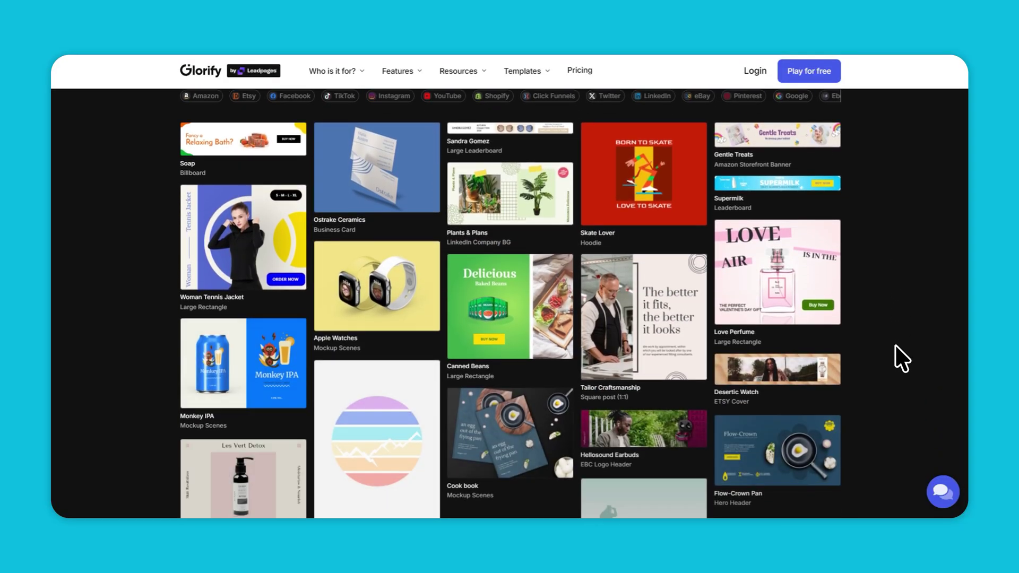
scroll(903, 360, down, 7)
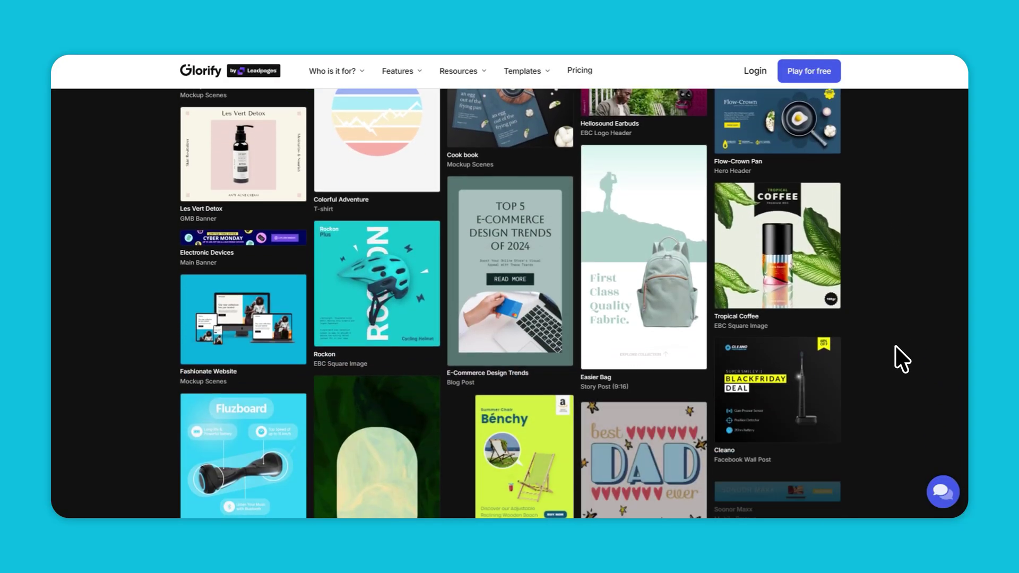
scroll(904, 361, down, 2)
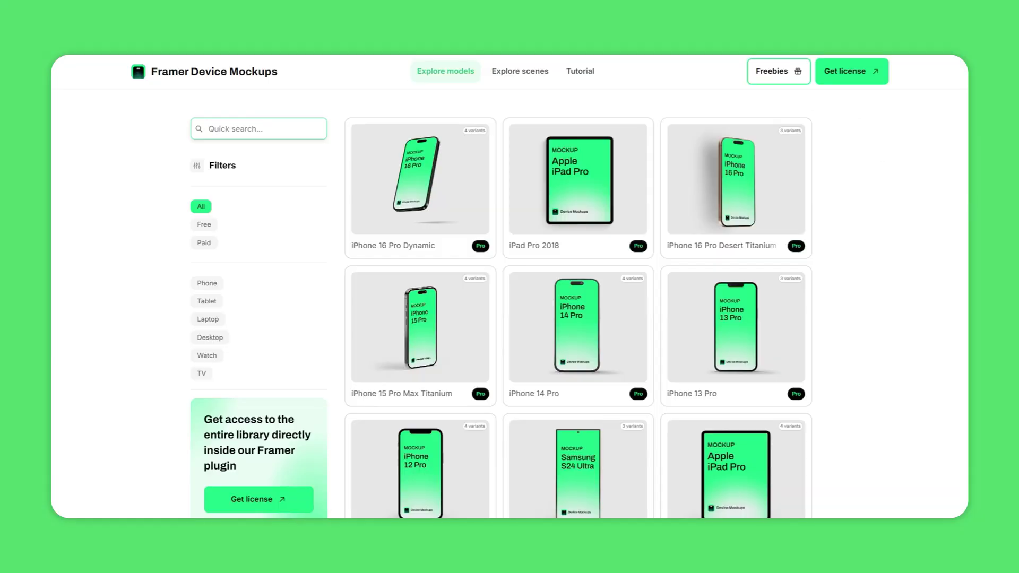
- Filter Explore models to Free and open the MacBook Pro 16" Touchbar 2019 mockup
scroll(579, 318, down, 2)
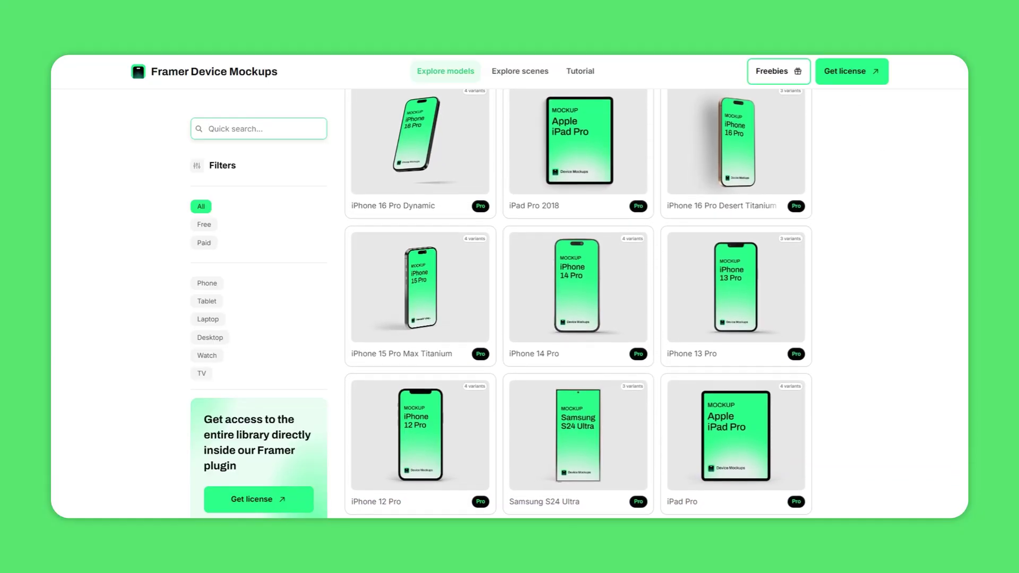
scroll(579, 303, down, 2)
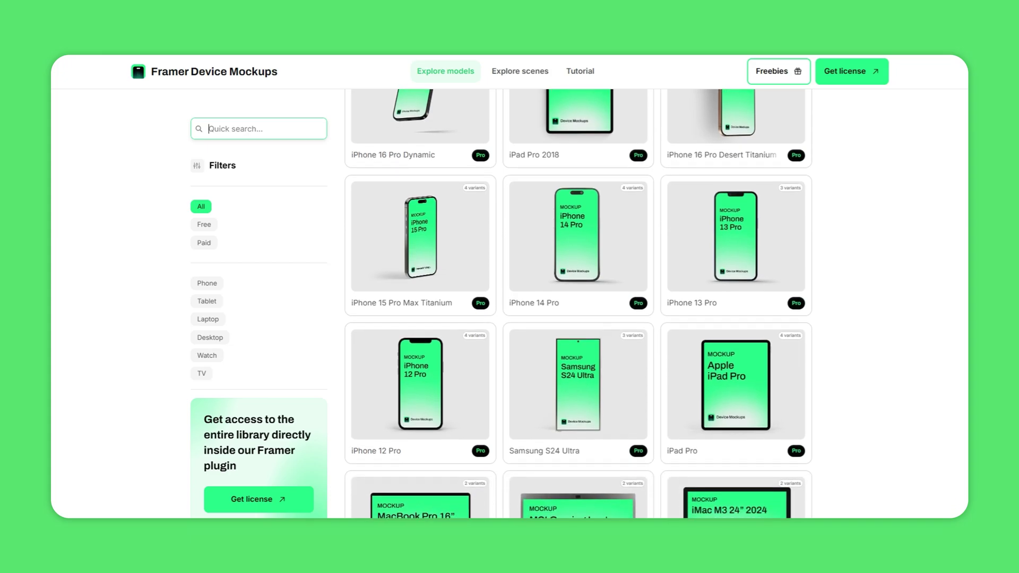
scroll(578, 303, down, 2)
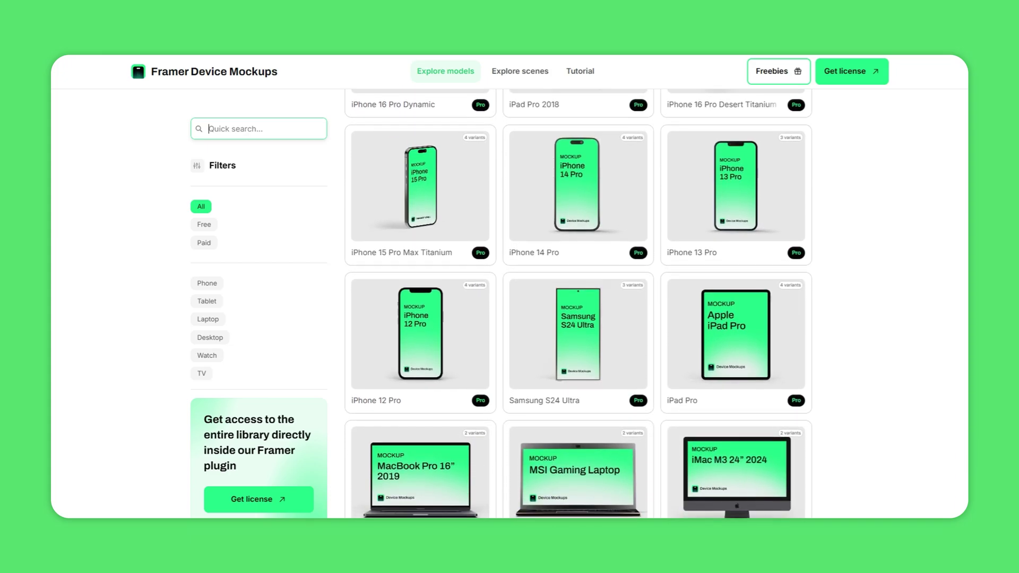
scroll(578, 302, down, 2)
click(204, 225)
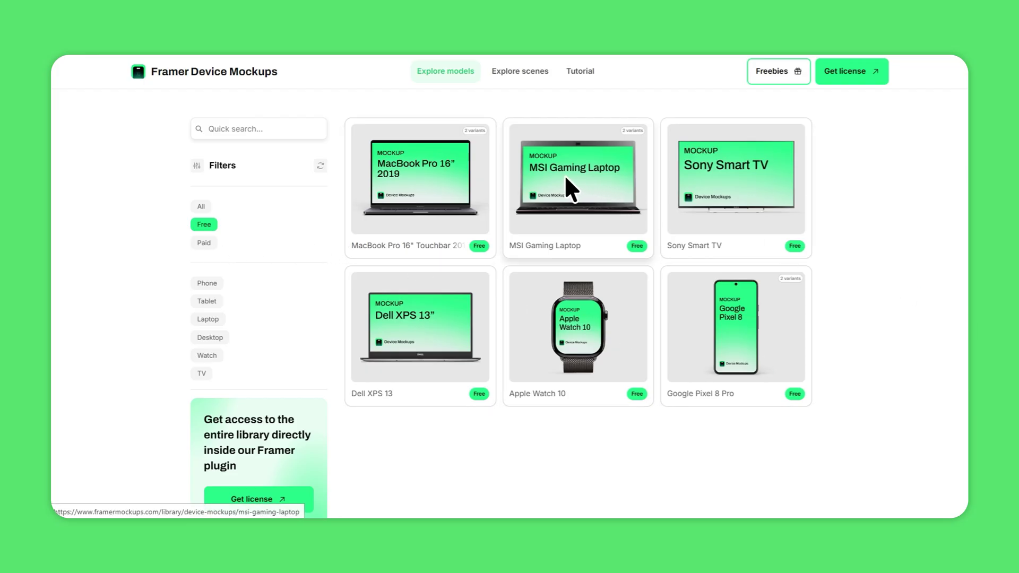
click(470, 178)
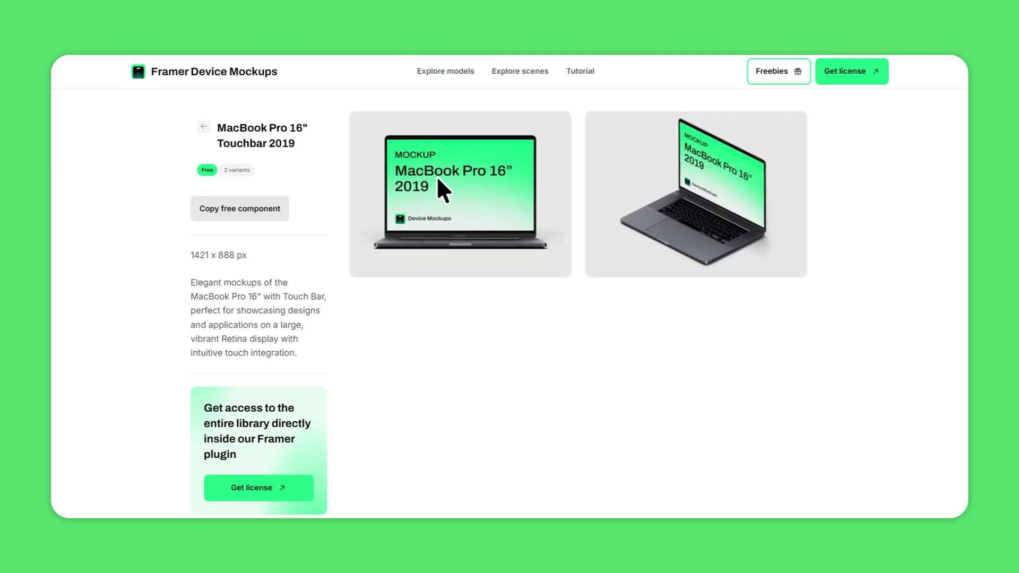